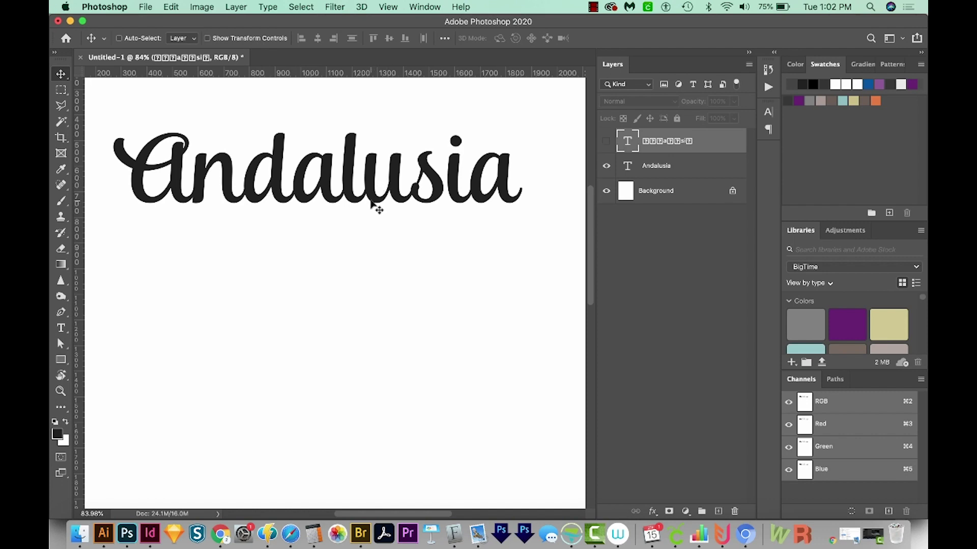
Step: Show the hidden swash-lettered Andalusia text layer in the Layers panel
click(606, 144)
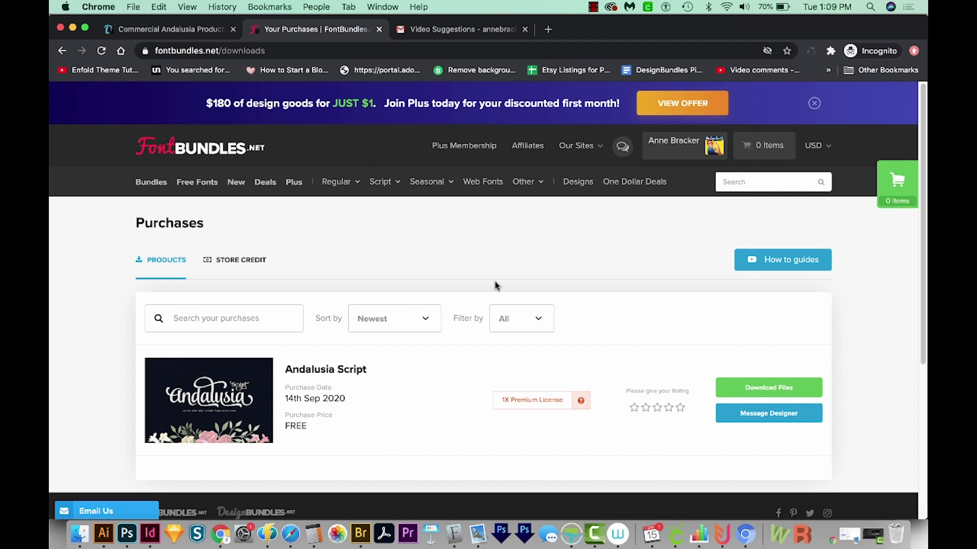
Step: Download Andalusia-Regular.otf from the Andalusia Script purchase's file list
mouse_move(690, 158)
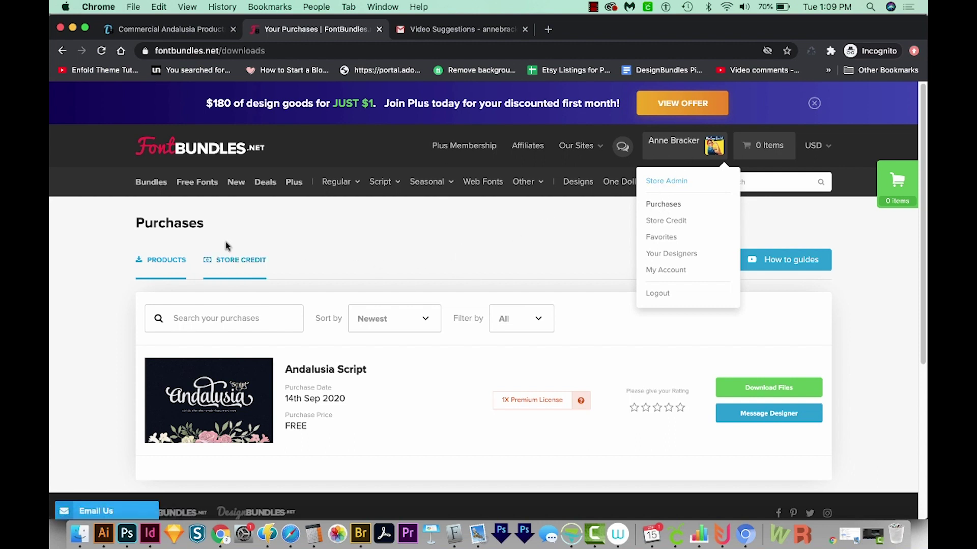
click(767, 393)
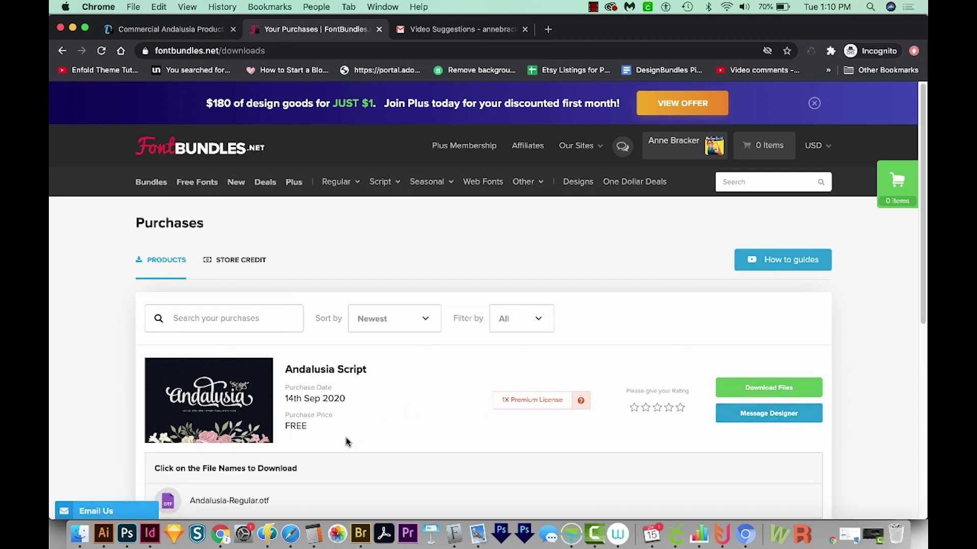
click(250, 501)
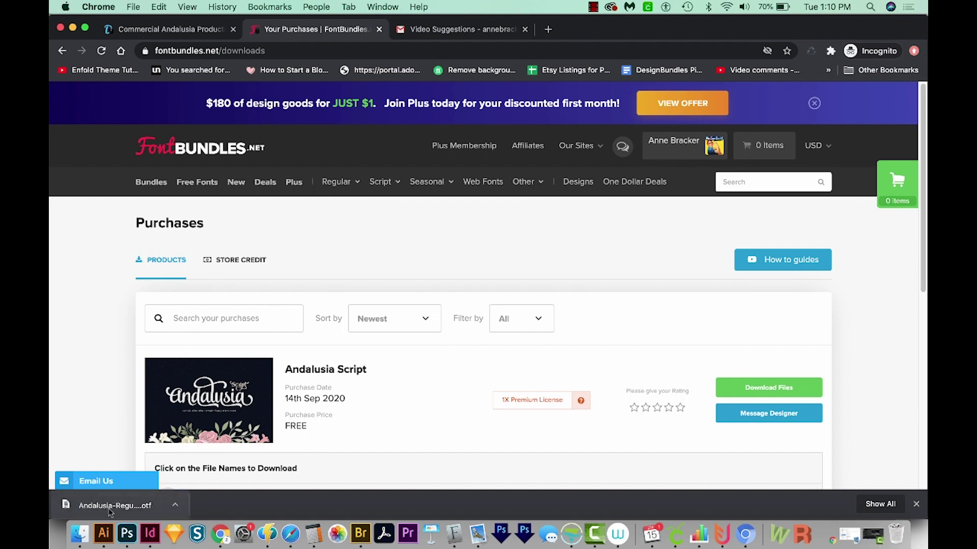
Step: Reveal the downloaded Andalusia-Regular.otf in Finder using column view
click(174, 505)
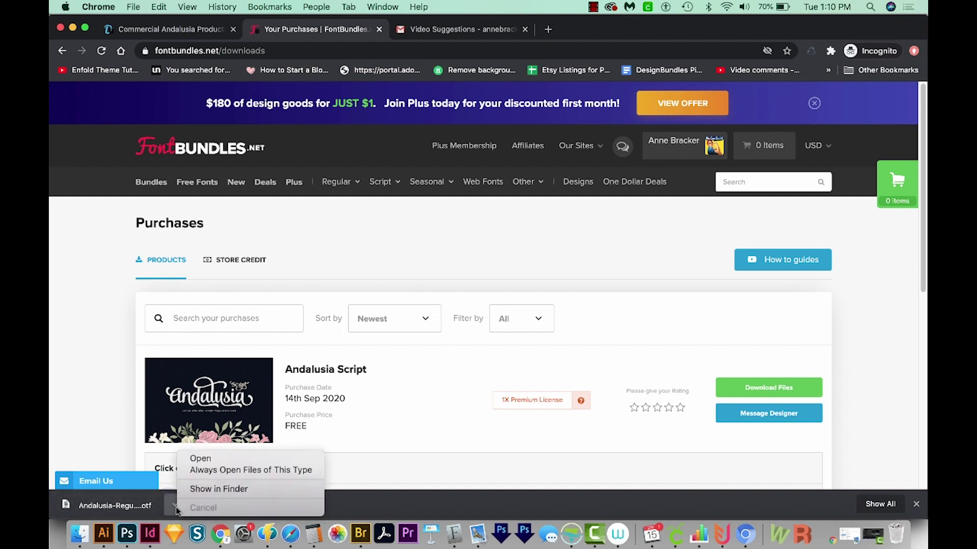
click(194, 489)
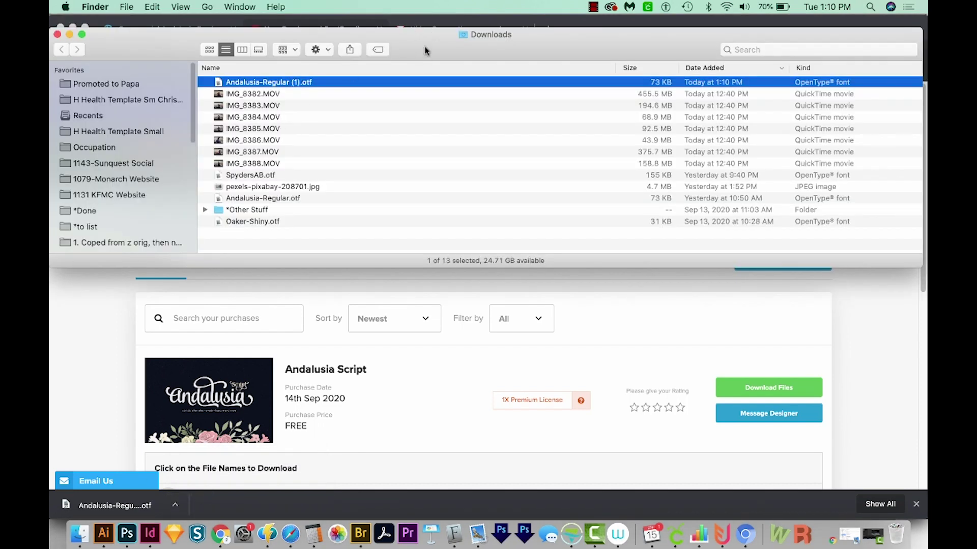
drag(426, 49, 423, 42)
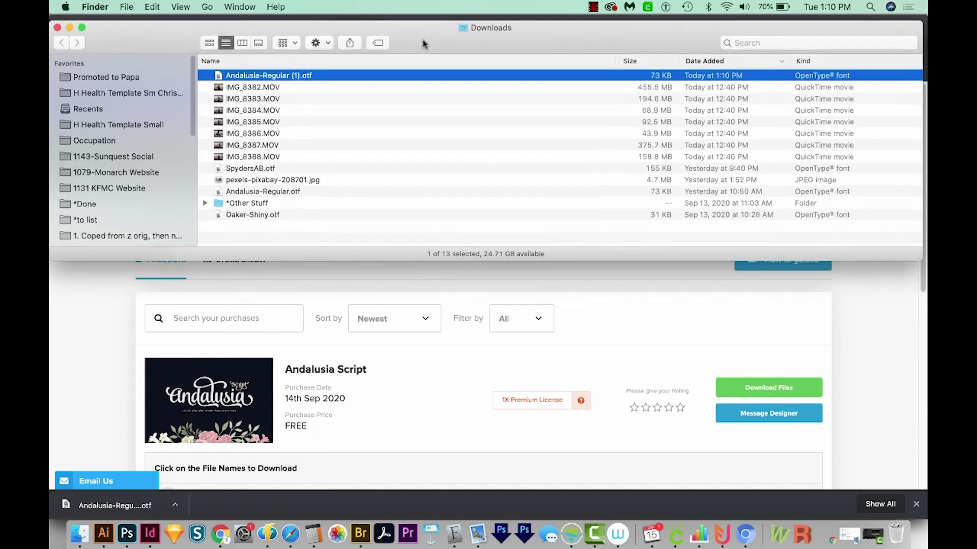
key(super+3)
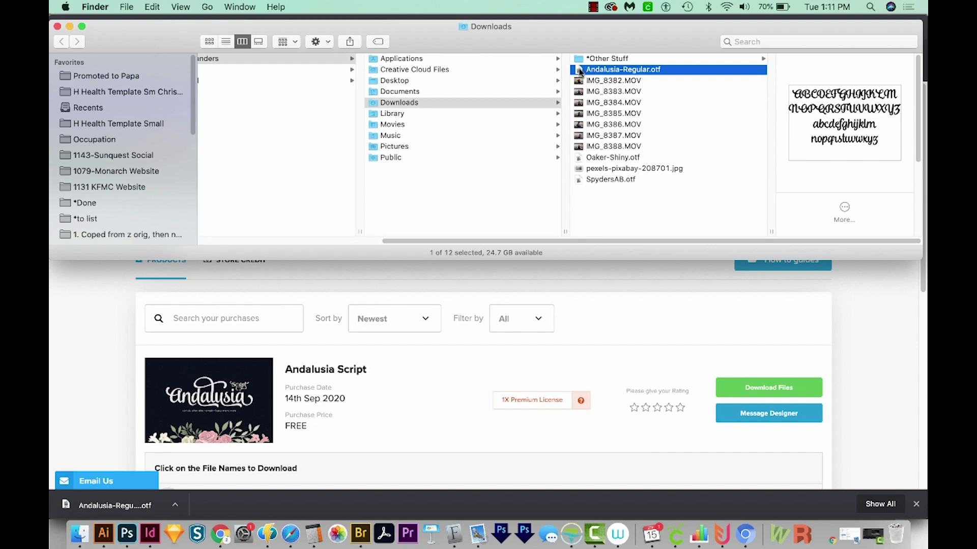
Step: Open Andalusia-Regular.otf in Font Book and install the font
double_click(580, 70)
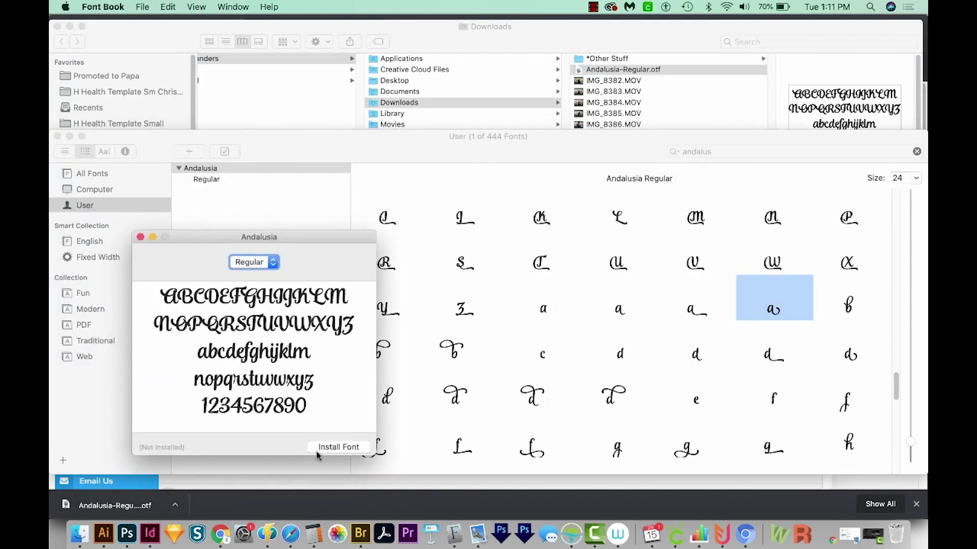
click(339, 448)
click(306, 482)
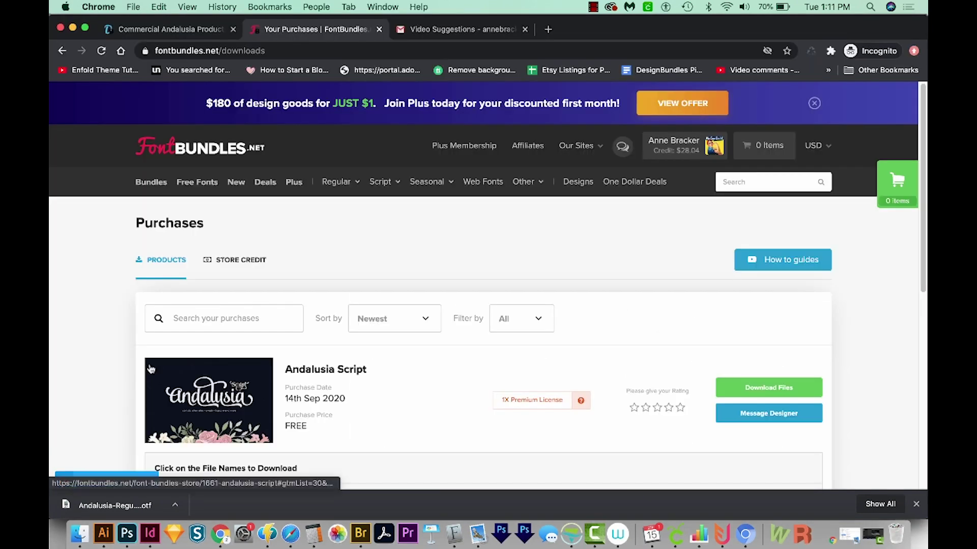
Step: Create a blank Letter print document, 8.5 × 11 in at 300 ppi, white background
click(126, 534)
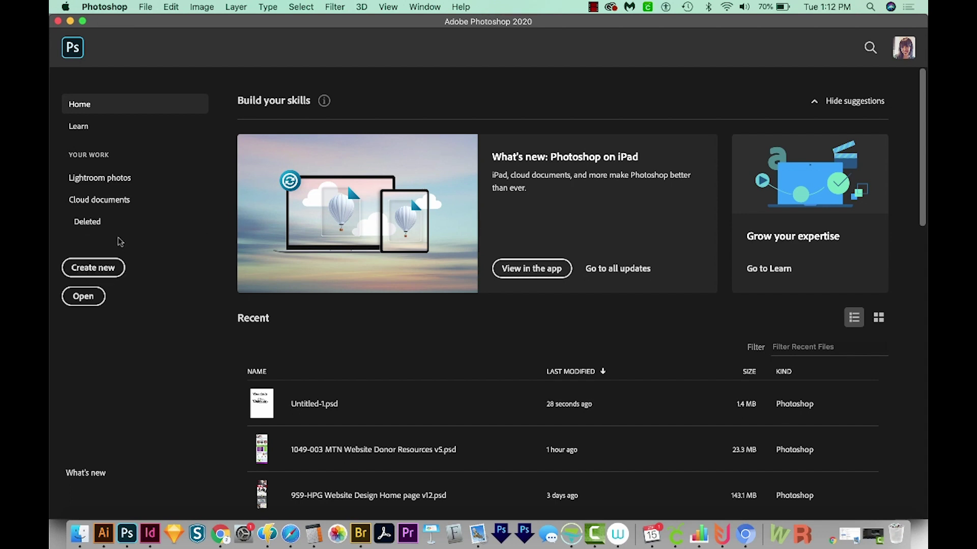
click(94, 268)
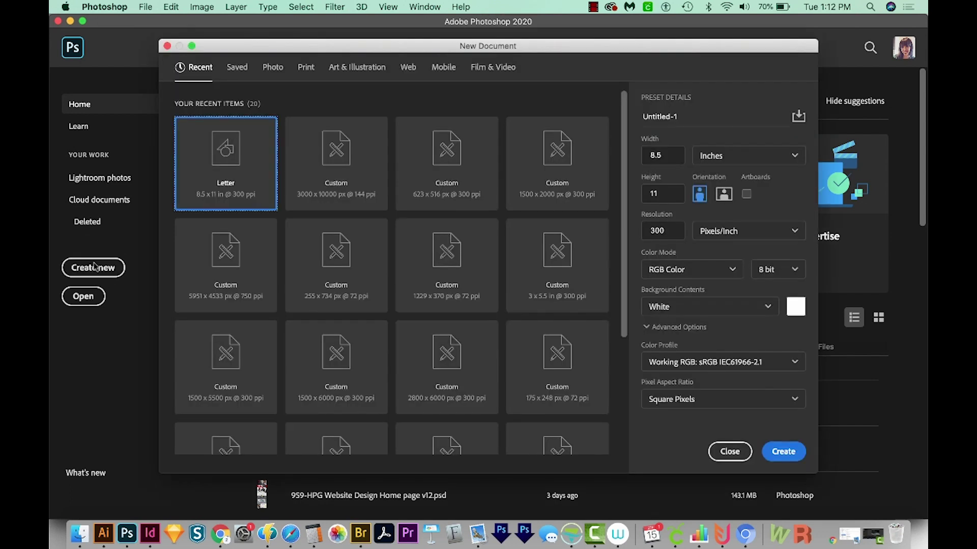
click(307, 69)
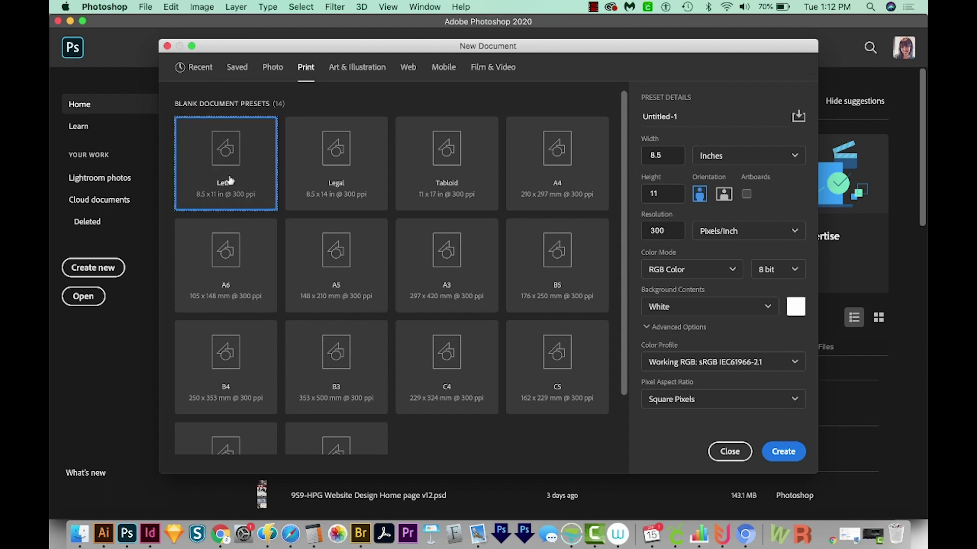
click(780, 457)
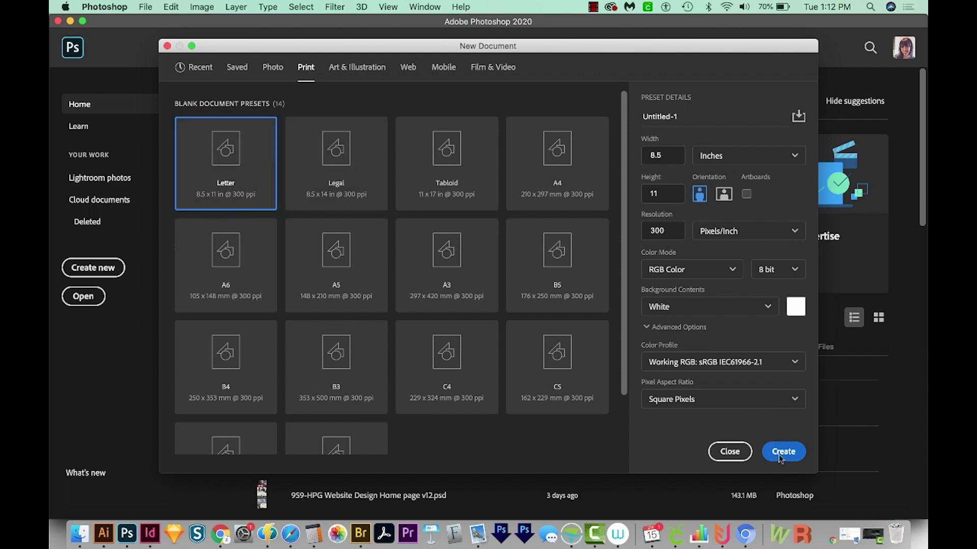
key(t)
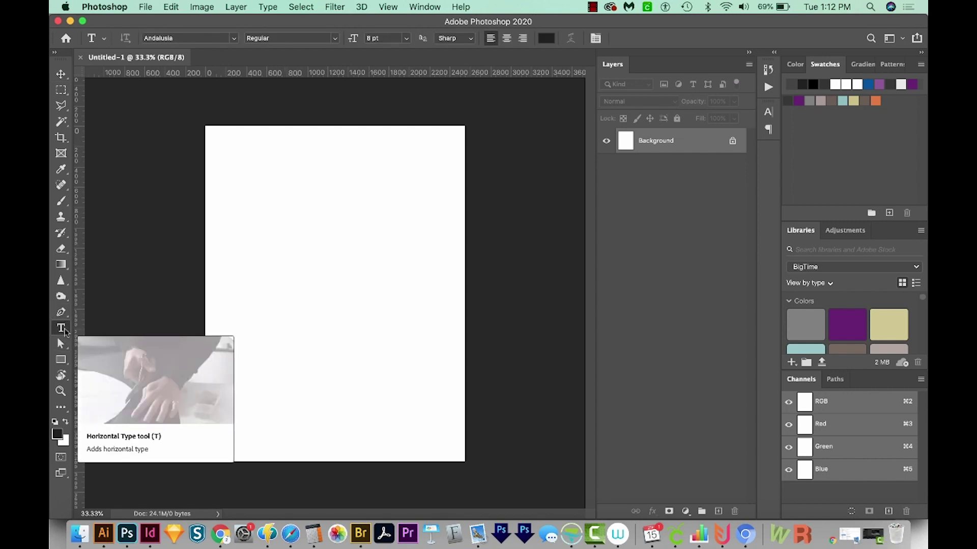
Step: Place 'Andalusia' near the top of the page in Andalusia Regular at 50 pt
click(250, 205)
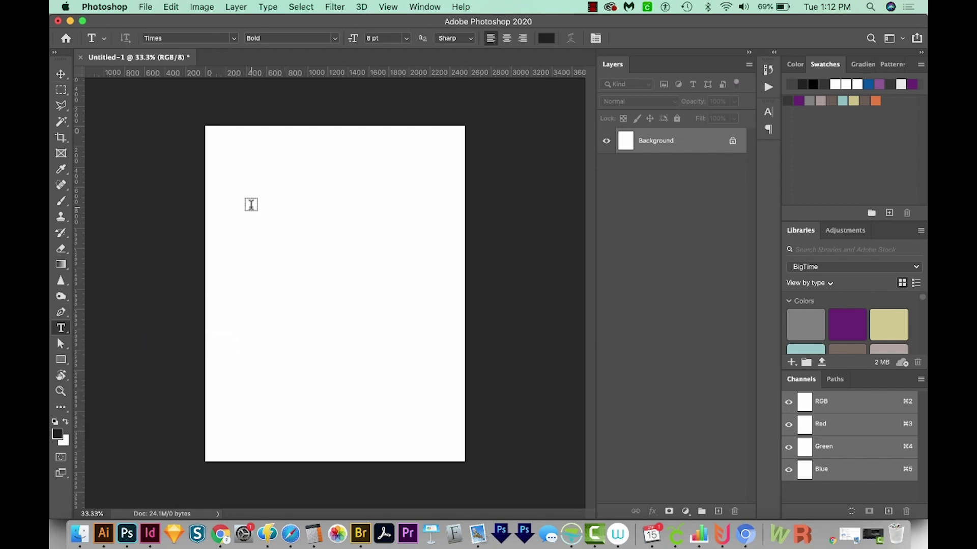
click(251, 205)
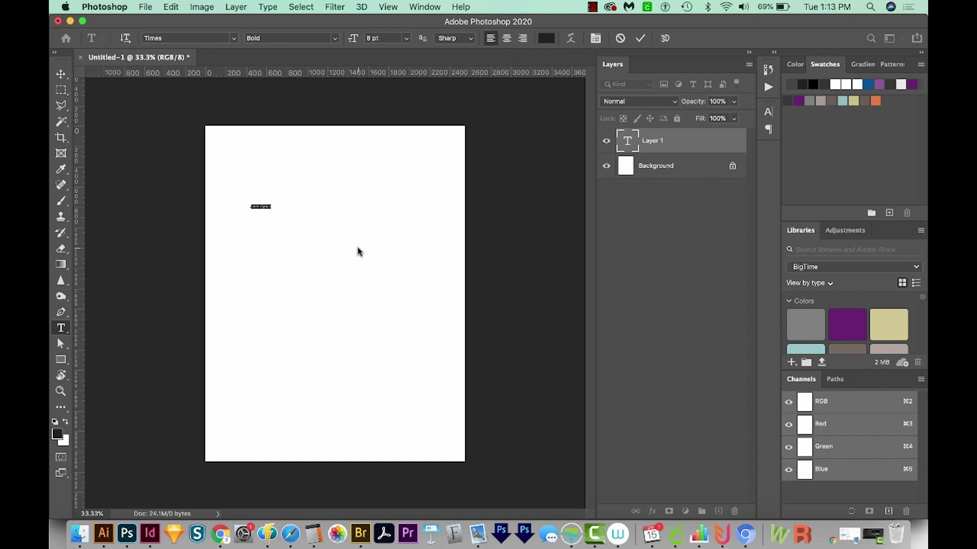
key(super+t)
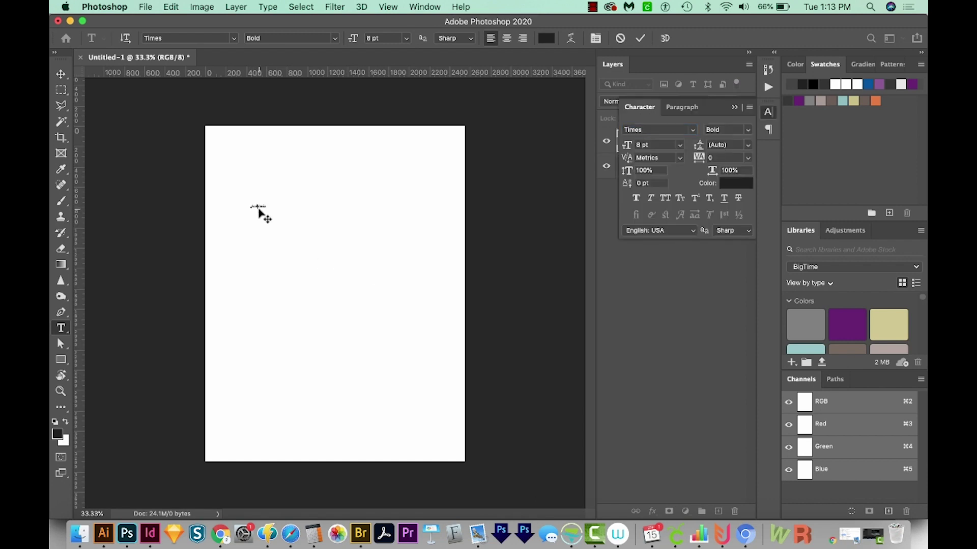
key(super+a)
click(657, 129)
text(andalu)
click(684, 167)
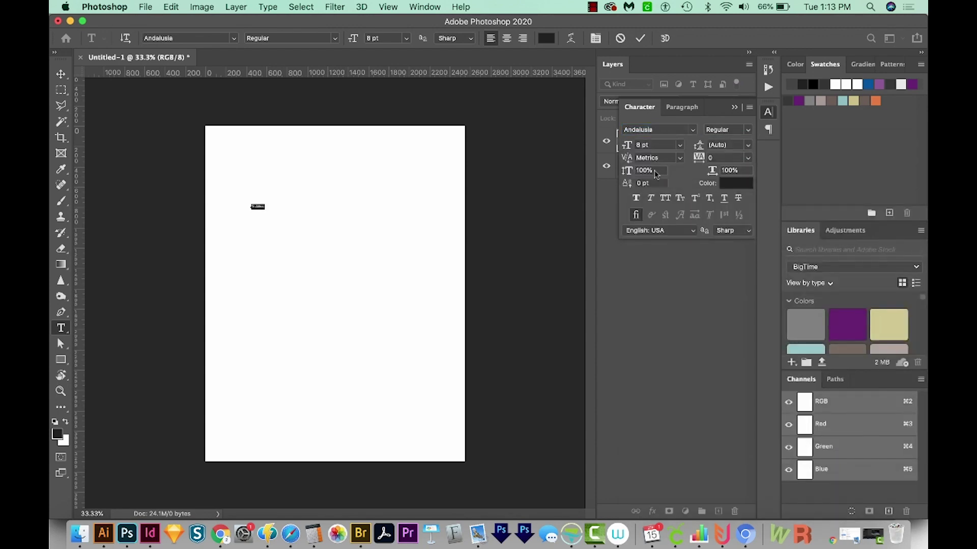
key(Tab)
key(Tab)
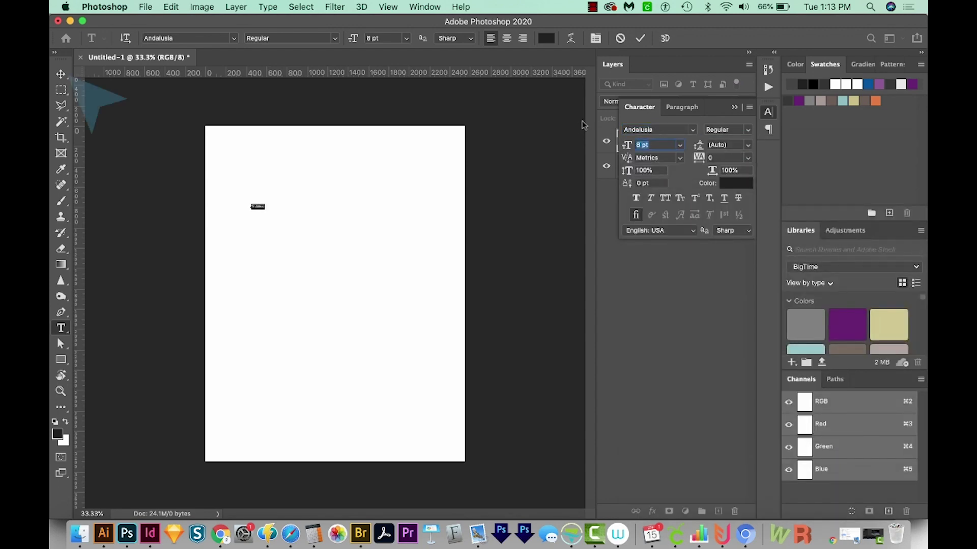
text(50)
key(Return)
Step: Scale the Andalusia text up to about 118 pt with Free Transform
key(super+t)
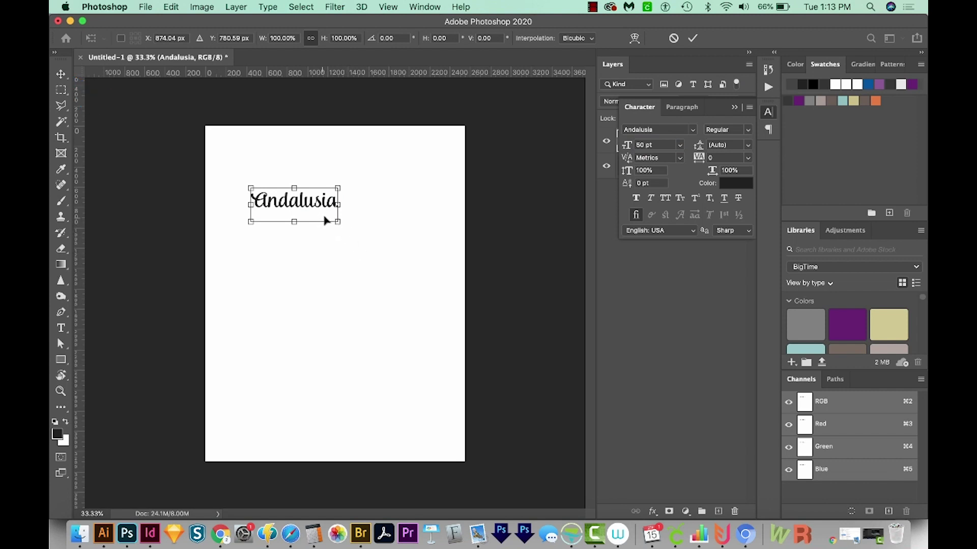
drag(338, 222, 444, 290)
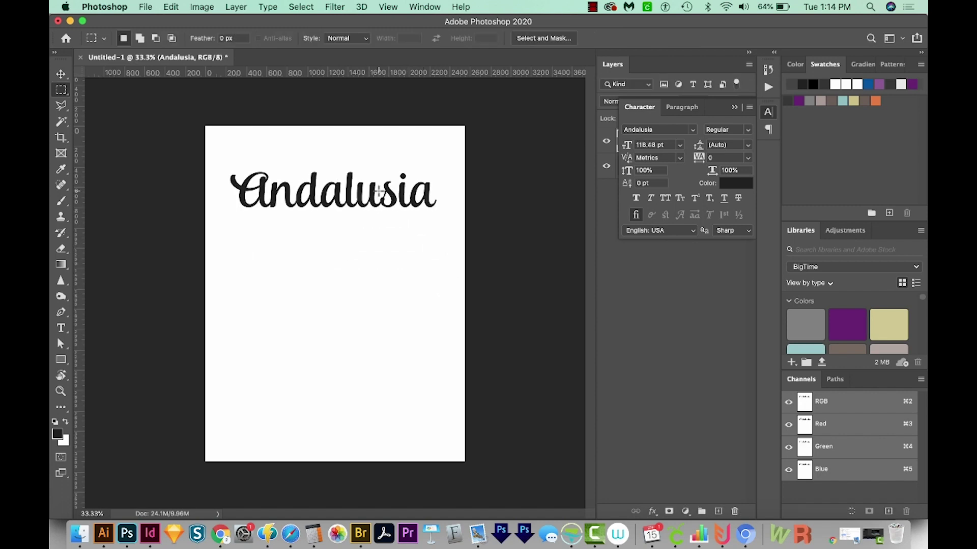
key(super+space)
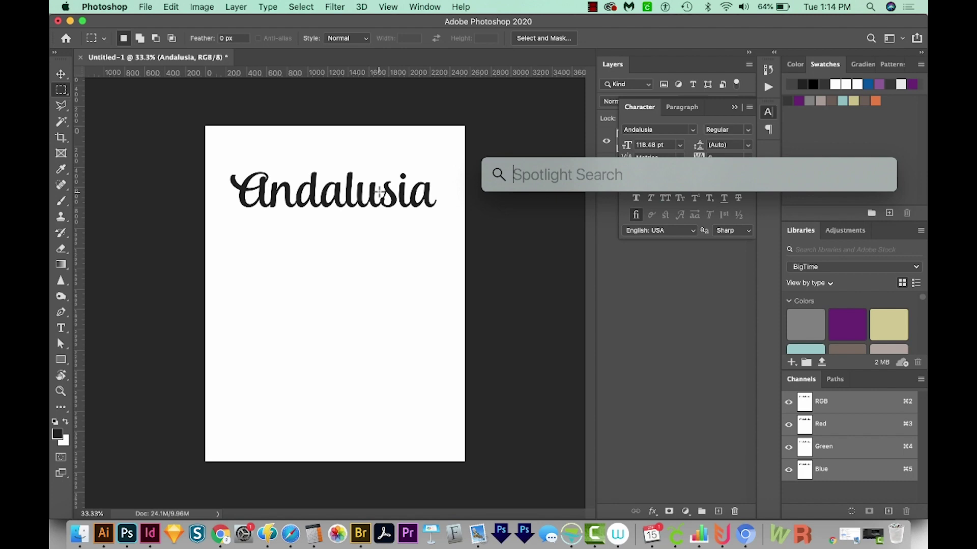
Step: Open the Andalusia font's glyphs in Font Book at preview size 50
text(font Book)
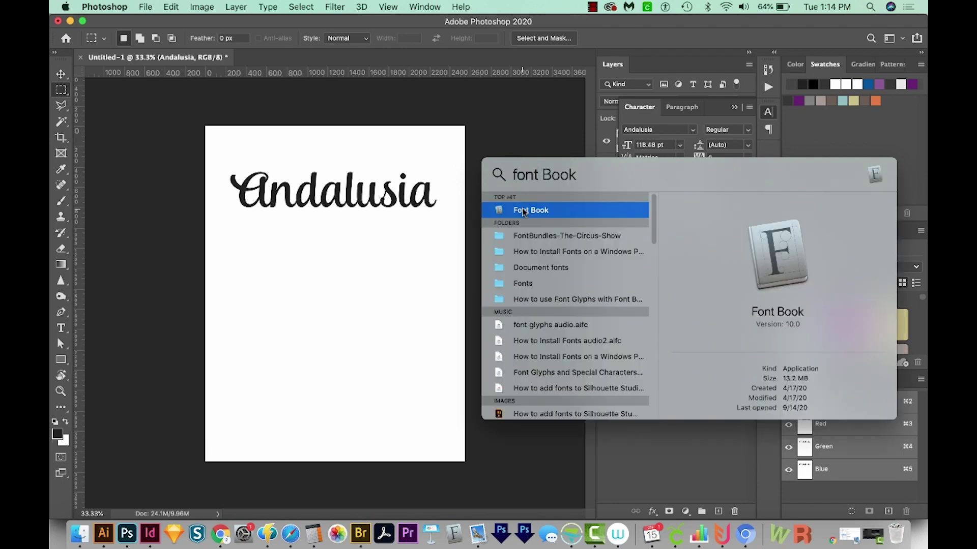
click(524, 212)
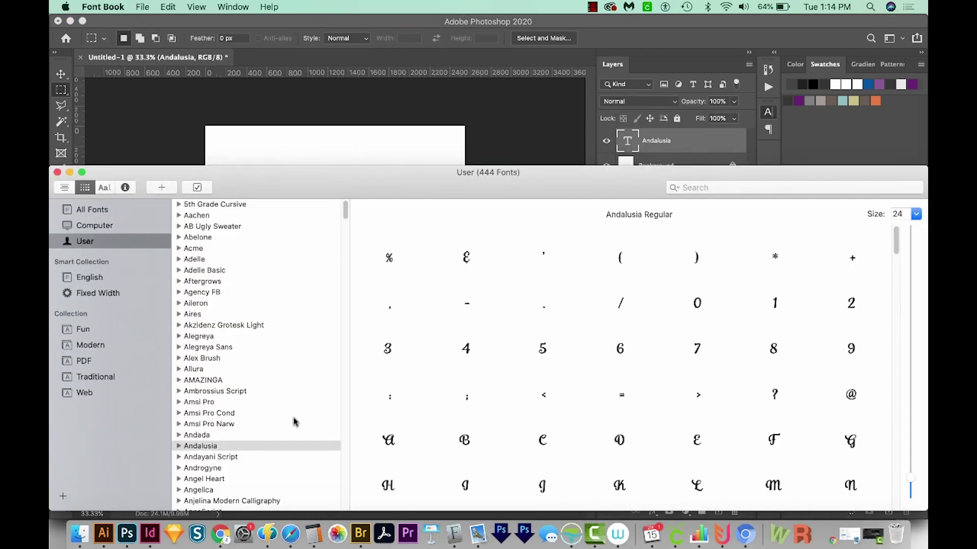
click(214, 435)
click(220, 446)
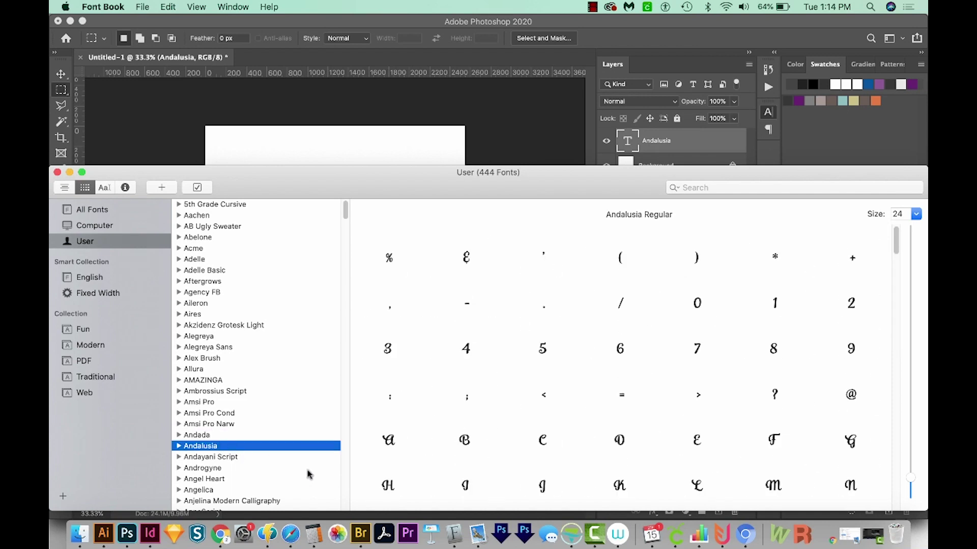
click(909, 213)
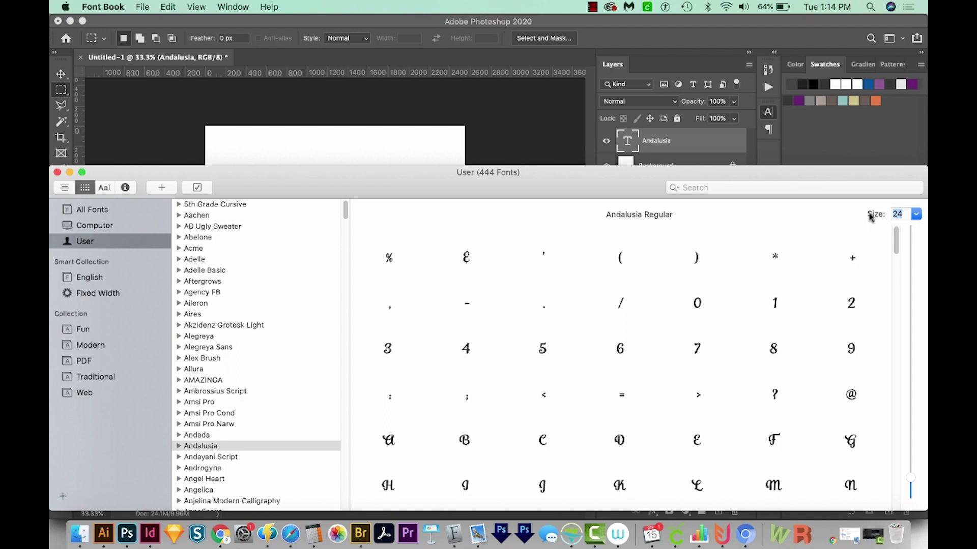
text(50)
key(Return)
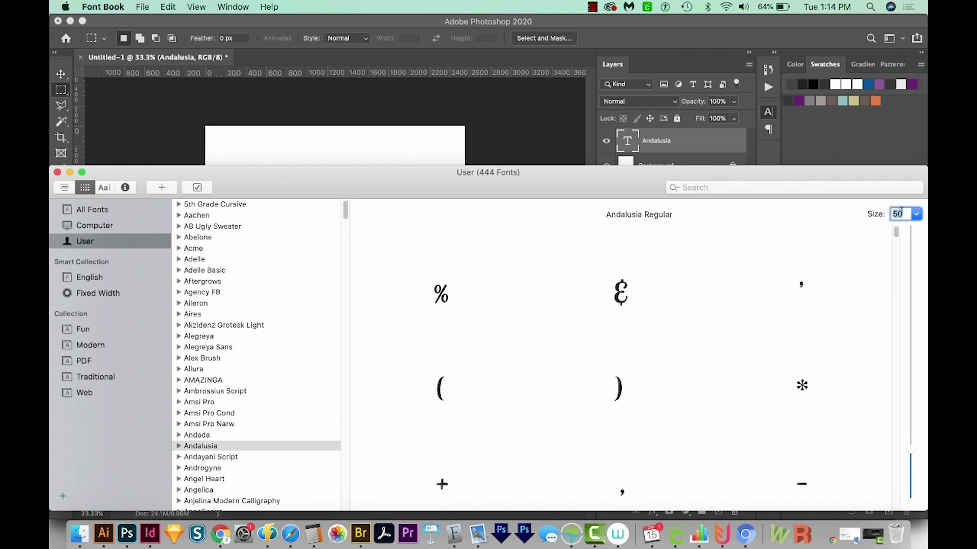
Step: Scroll to the swash capitals and copy the swash A glyph
scroll(848, 240, down, 15)
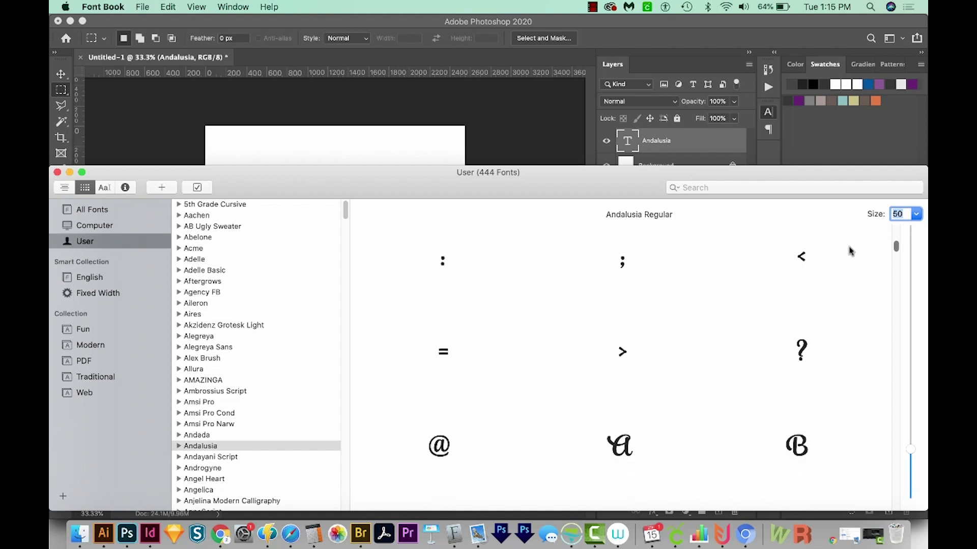
scroll(849, 269, down, 15)
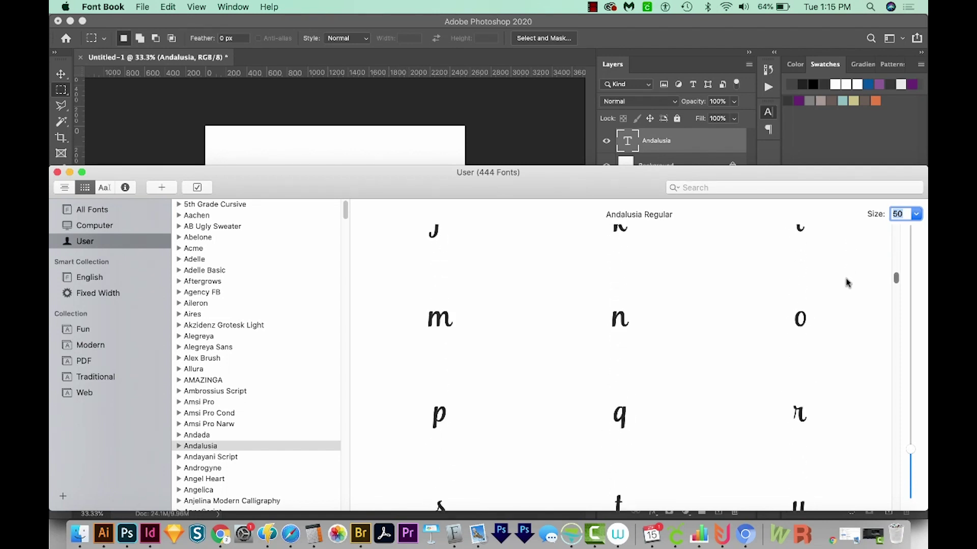
scroll(845, 304, down, 15)
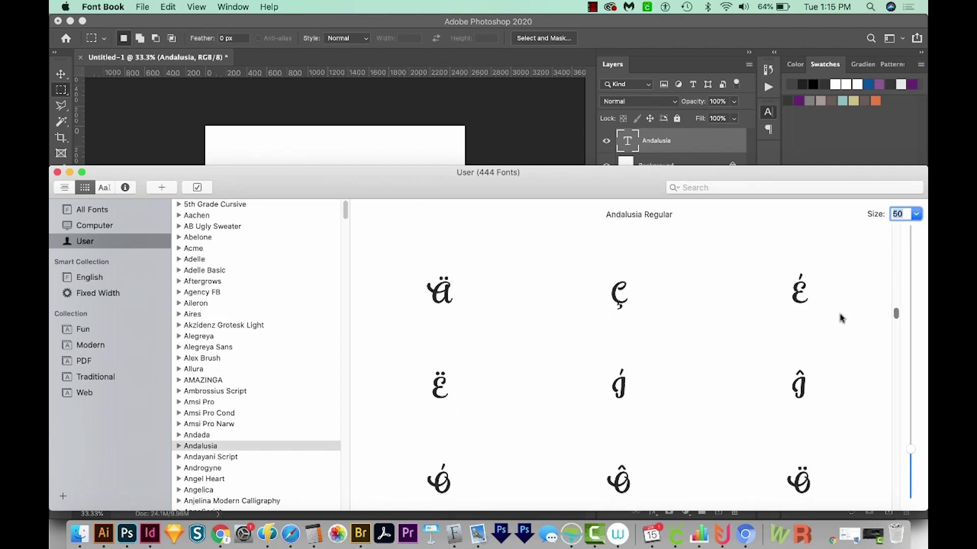
scroll(840, 329, down, 15)
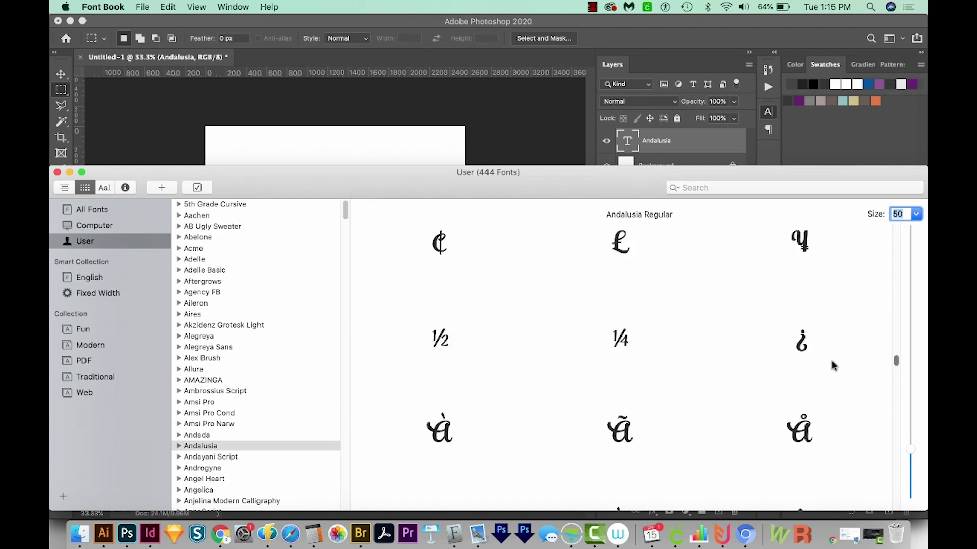
scroll(825, 397, up, 10)
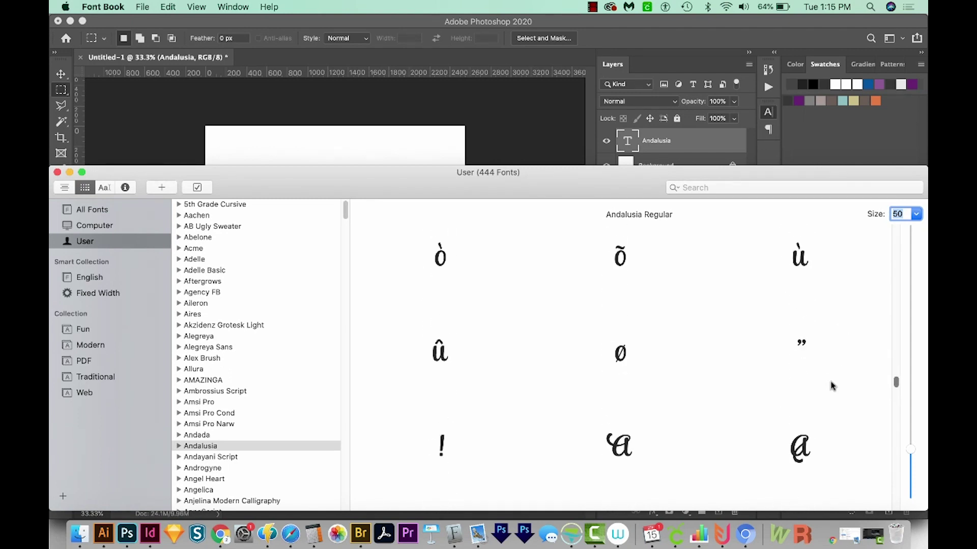
scroll(644, 285, down, 2)
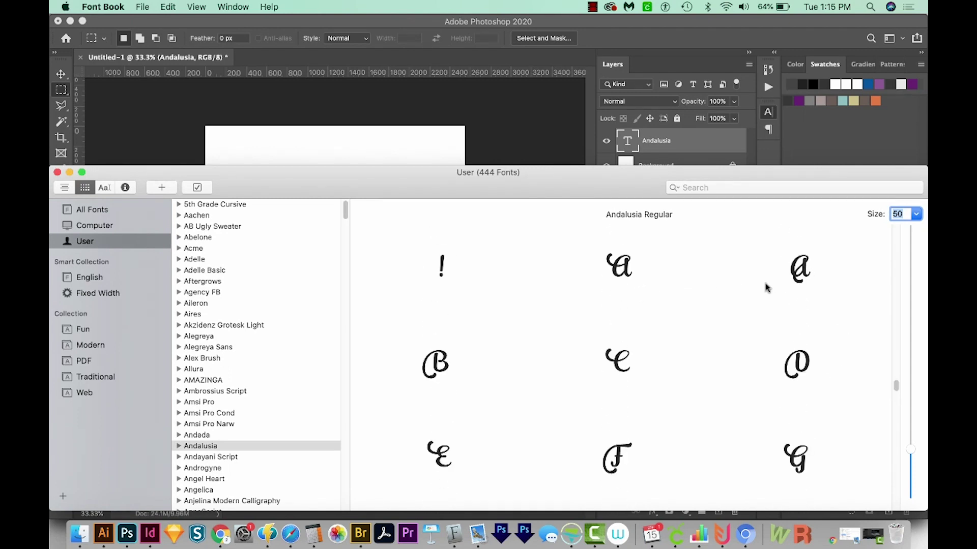
click(614, 266)
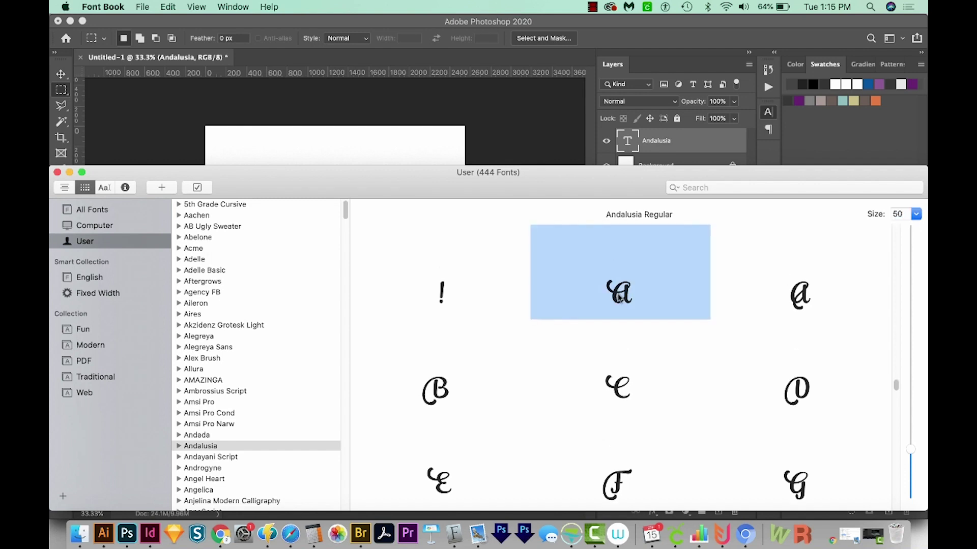
mouse_move(618, 299)
click(366, 140)
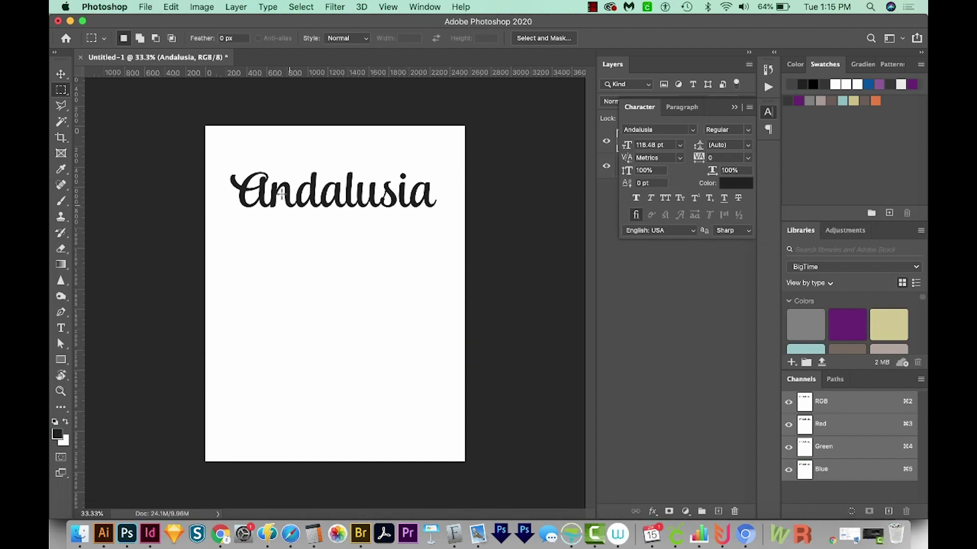
Step: Paste the swash A over the first letter of 'Andalusia' in the text layer
key(t)
click(254, 182)
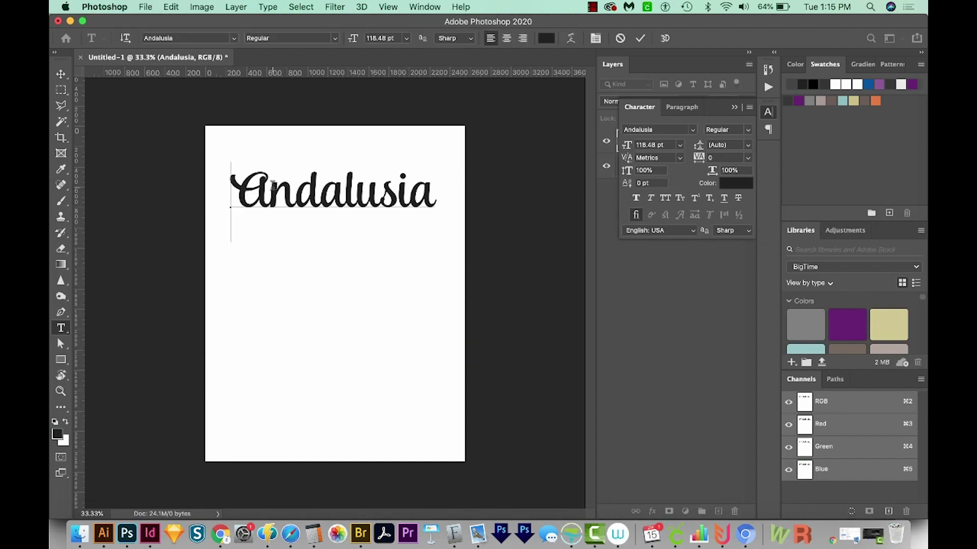
drag(270, 184, 230, 182)
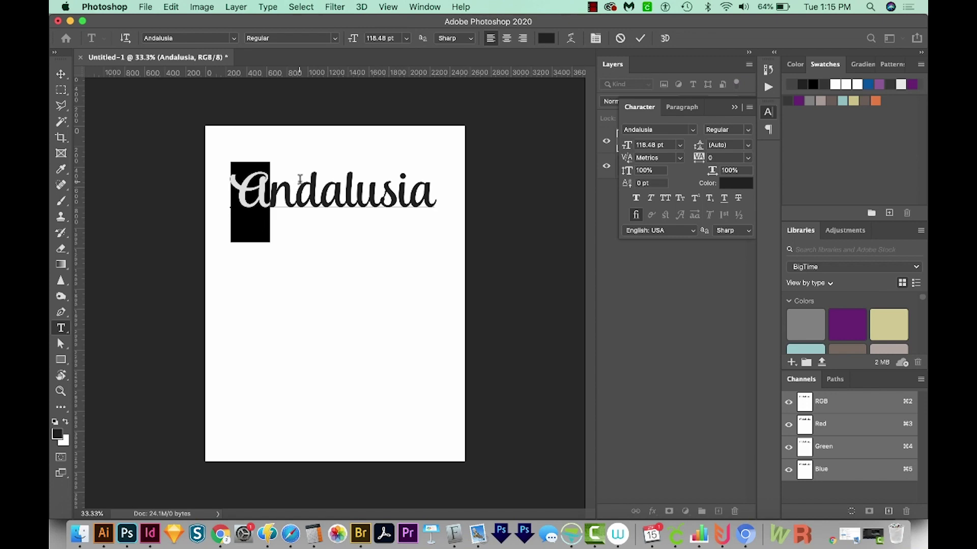
key(super)
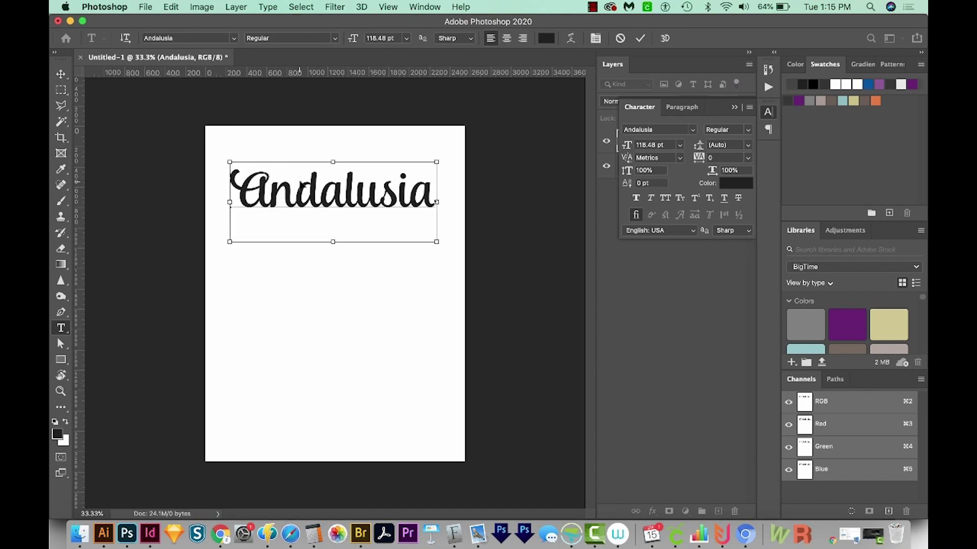
key(super+Tab)
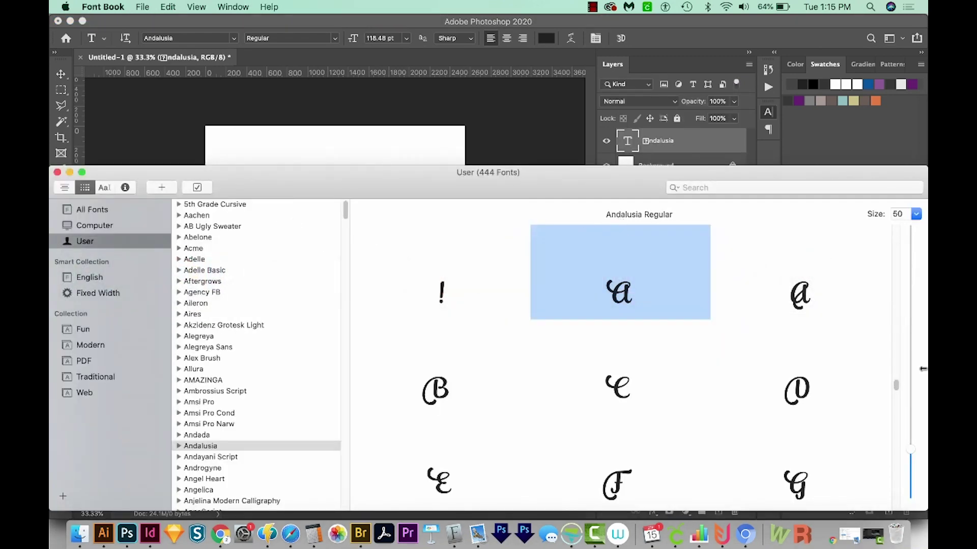
Step: Copy an alternate n glyph in Font Book and put it in place of Andalusia's n
drag(895, 385, 883, 457)
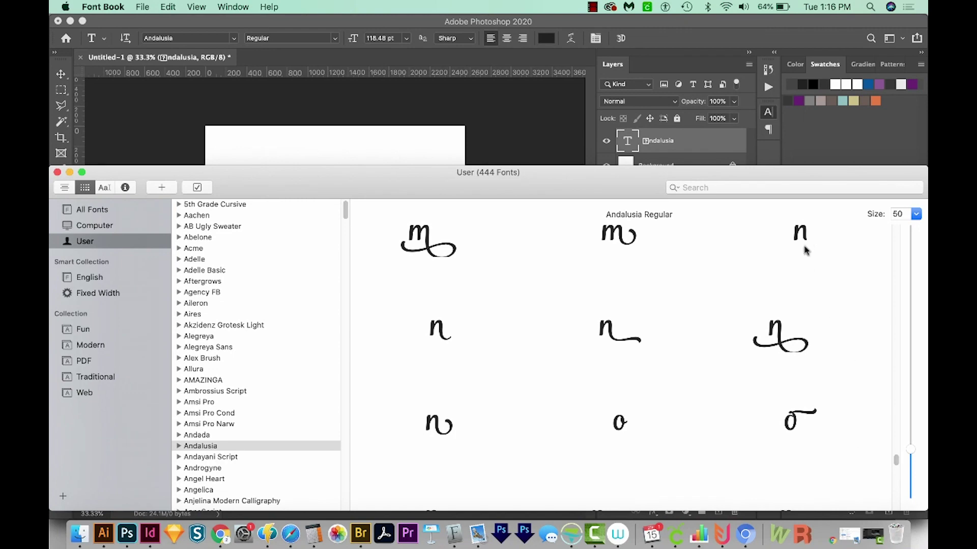
click(443, 337)
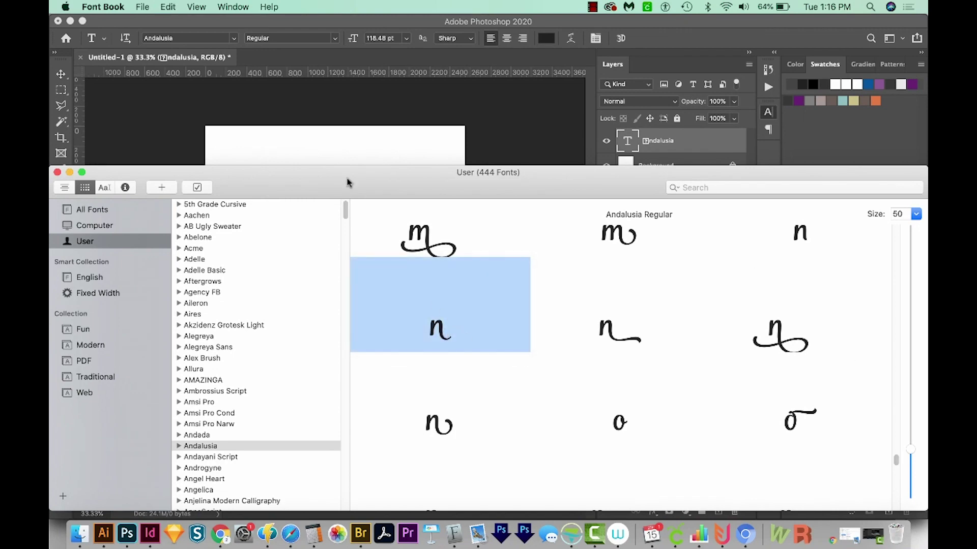
click(303, 133)
drag(270, 195, 286, 195)
text(n)
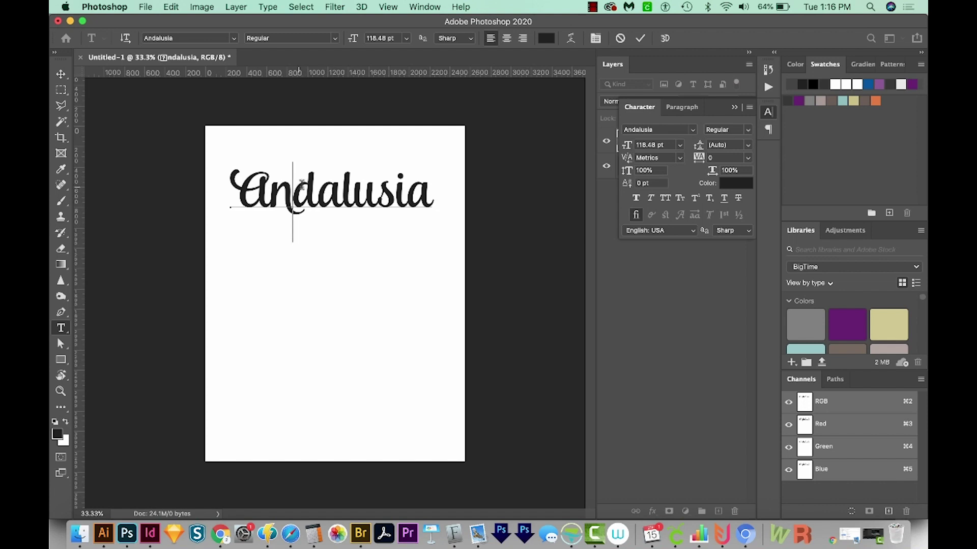
Step: Search Font Book for d, copy a swash d, and paste it over Andalusia's d
drag(307, 180, 314, 188)
key(super+c)
key(super+Tab)
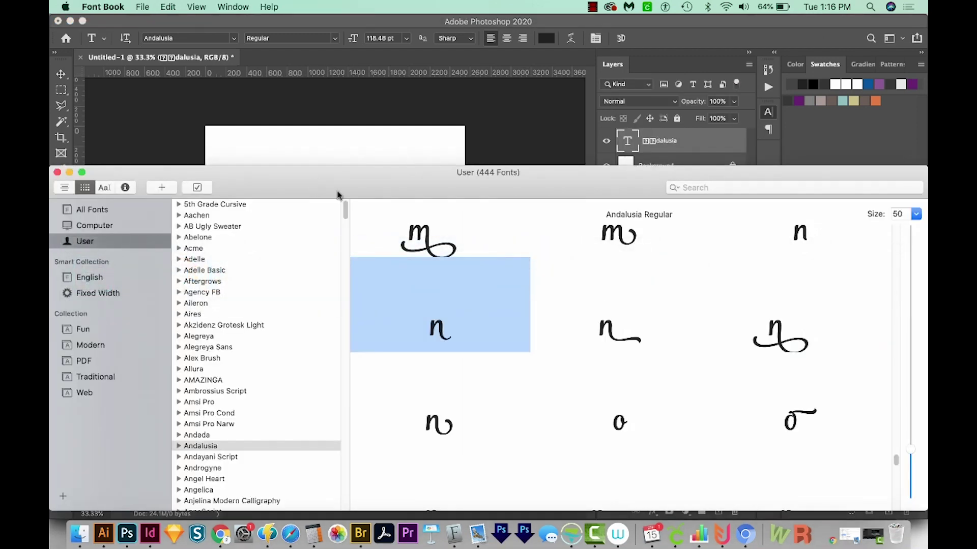
click(716, 181)
text(d)
drag(896, 452, 903, 430)
scroll(763, 275, up, 2)
click(761, 272)
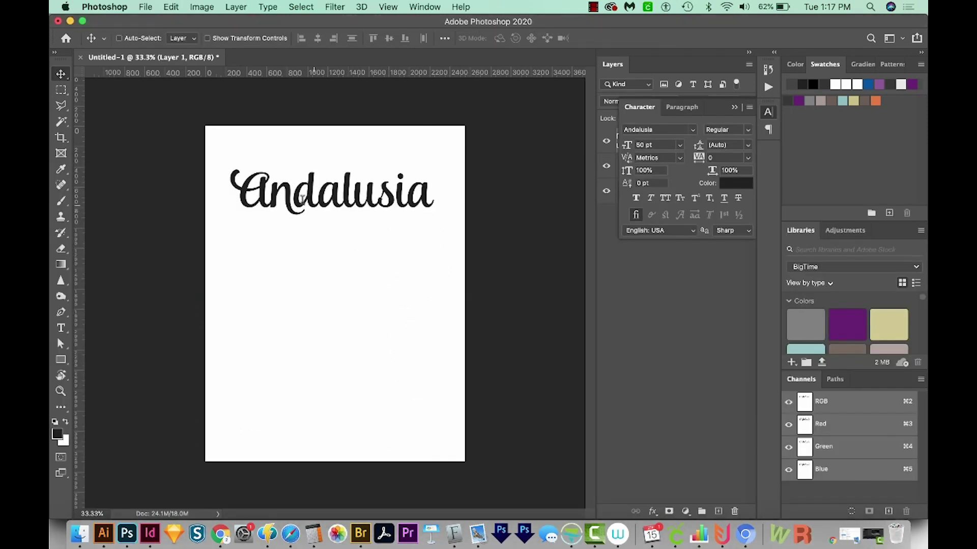
key(t)
drag(289, 193, 317, 194)
key(super+v)
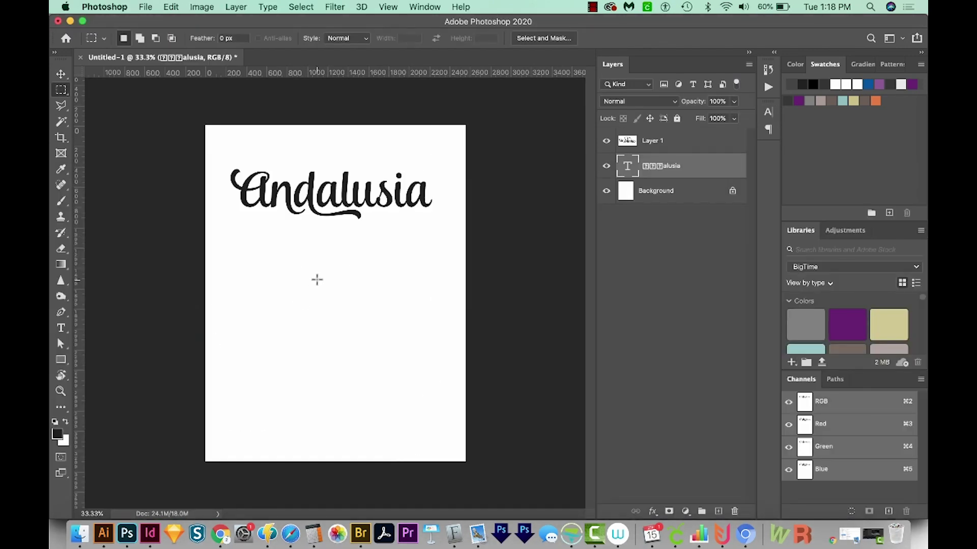
key(super+Tab)
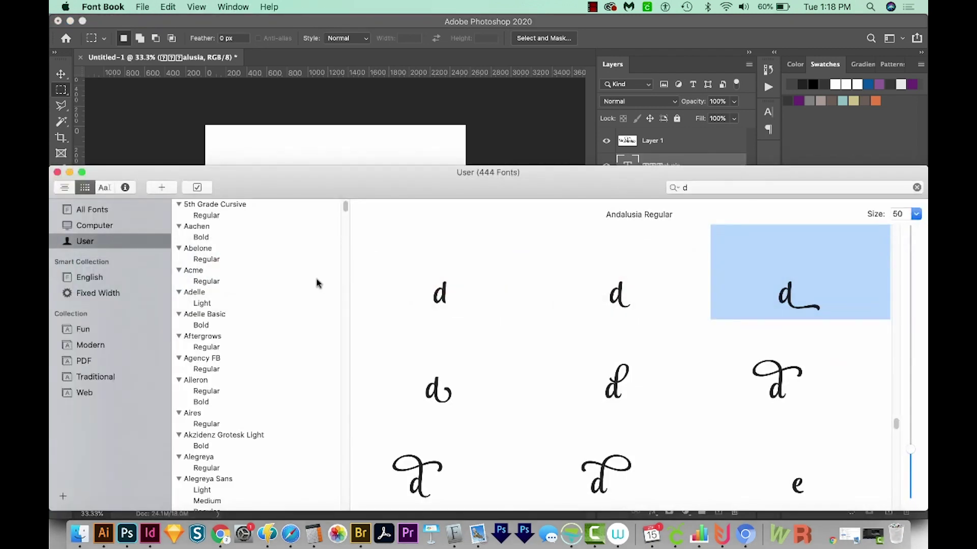
Step: Copy the large-loop swash l from Font Book and paste it over Andalusia's l
scroll(578, 332, down, 2)
click(578, 331)
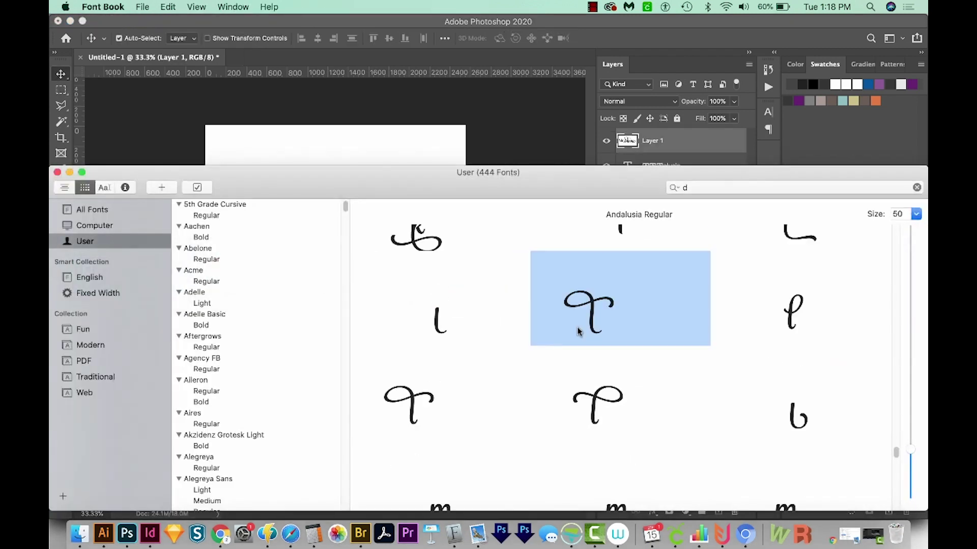
click(339, 63)
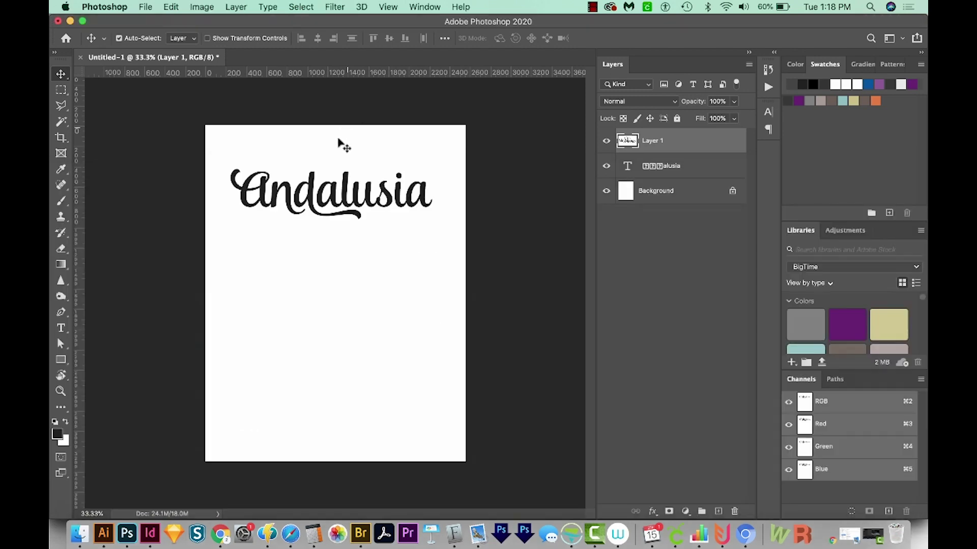
key(t)
drag(351, 189, 345, 180)
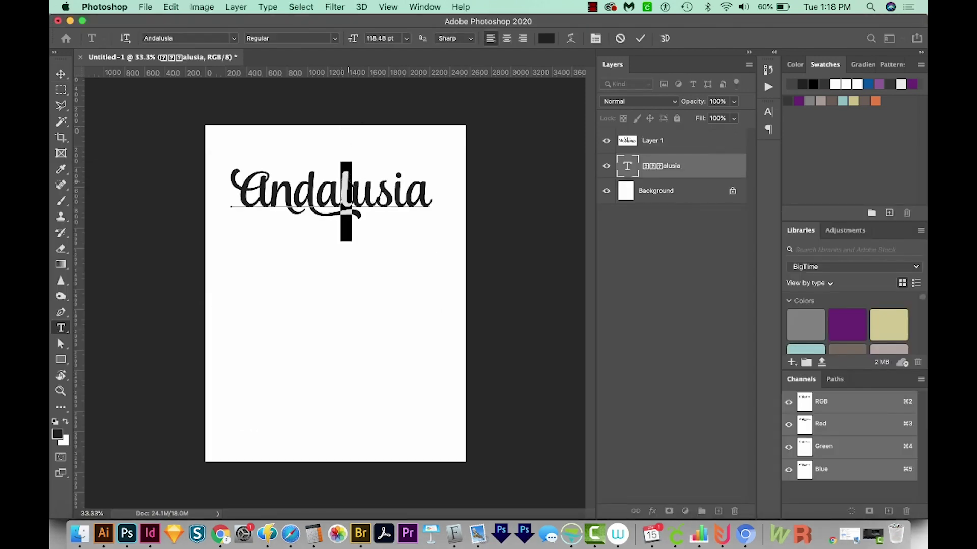
key(super+v)
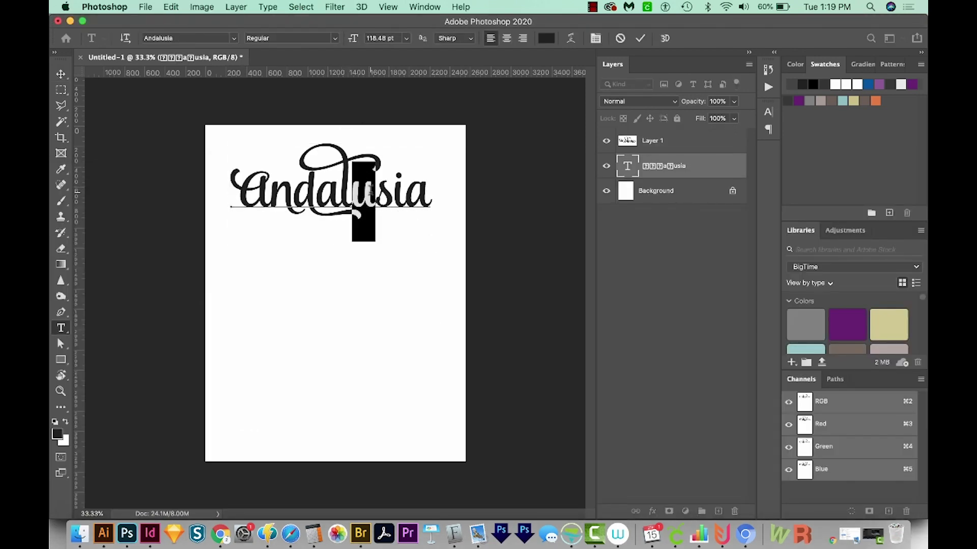
key(super+Tab)
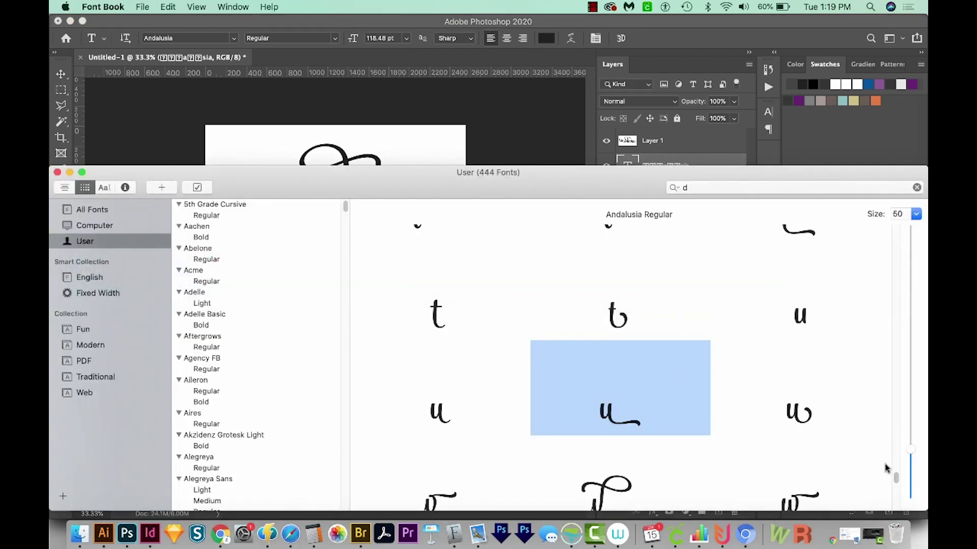
Step: Copy a swash lowercase a glyph from the Andalusia glyph grid in Font Book
scroll(894, 473, up, 3)
mouse_move(599, 173)
mouse_down()
mouse_move(603, 295)
mouse_move(601, 117)
mouse_move(609, 182)
mouse_up()
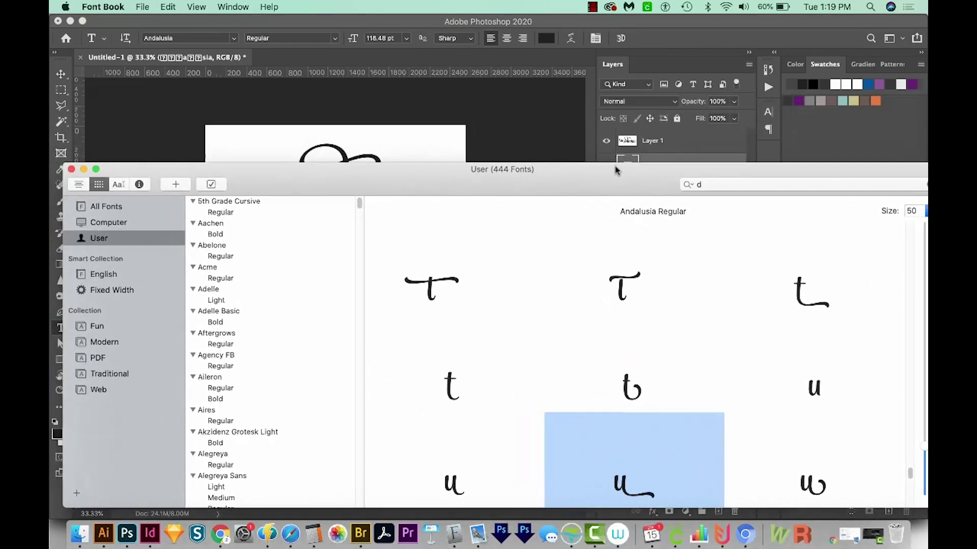
scroll(916, 431, up, 5)
scroll(923, 432, up, 5)
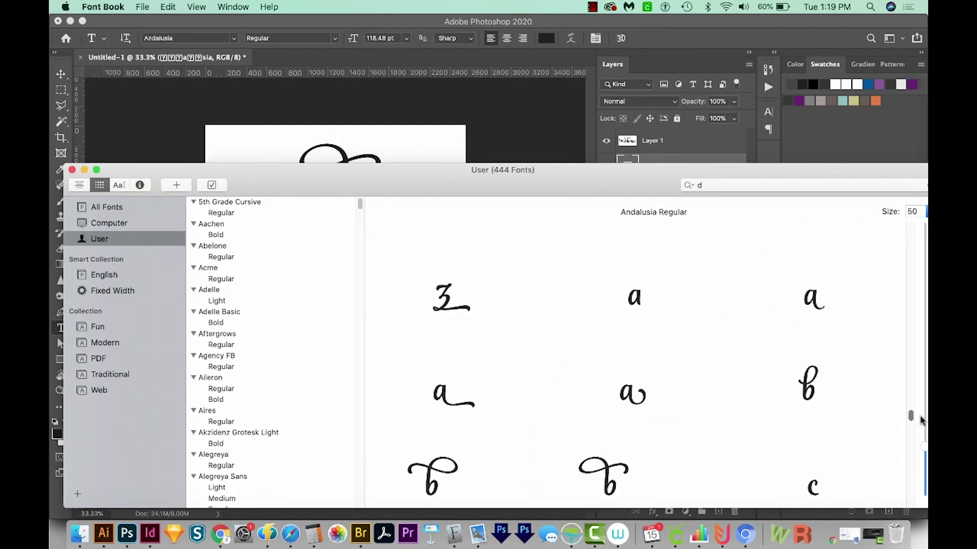
click(649, 393)
key(super+c)
Step: Paste the swash a over the final a of Andalusia, commit the text, and zoom in
click(472, 159)
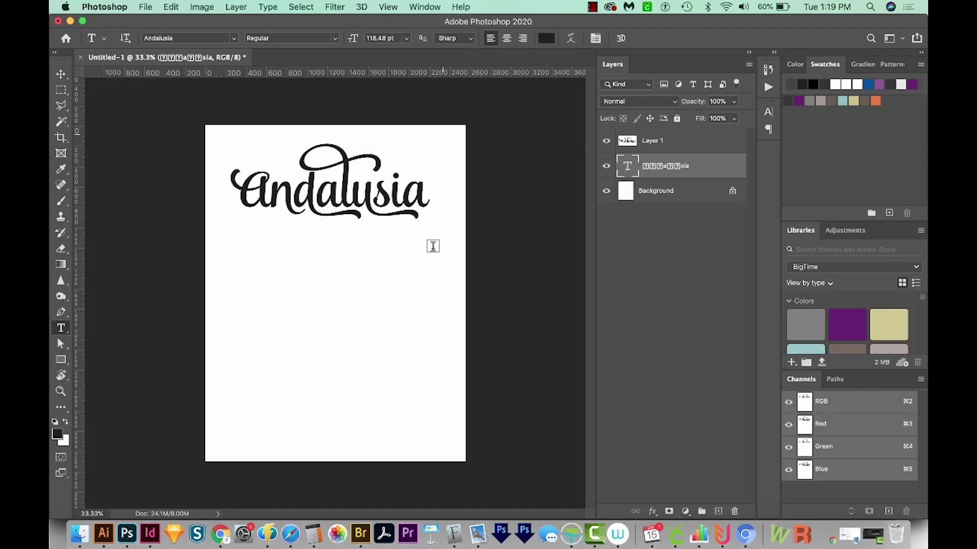
drag(428, 203, 407, 203)
key(super+v)
key(super+Return)
key(z)
drag(392, 257, 409, 255)
key(v)
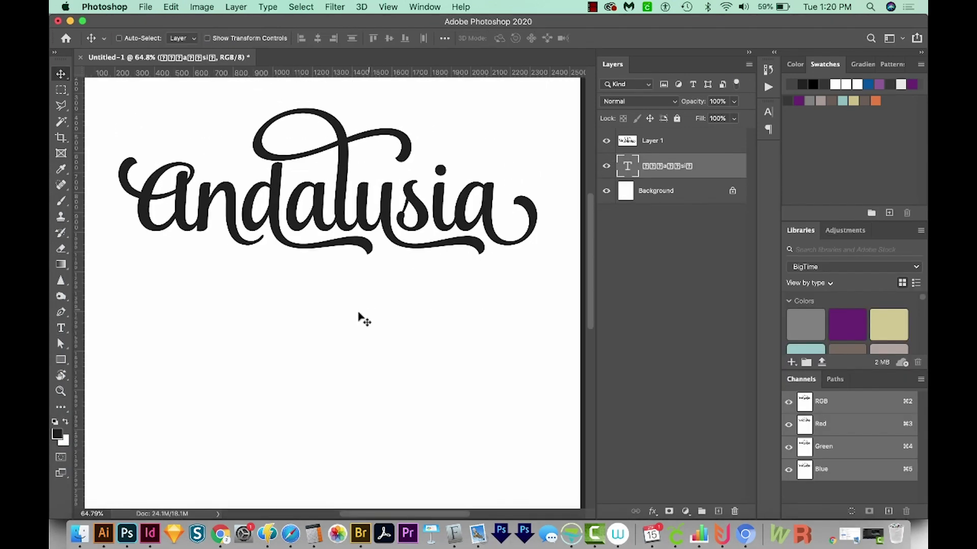